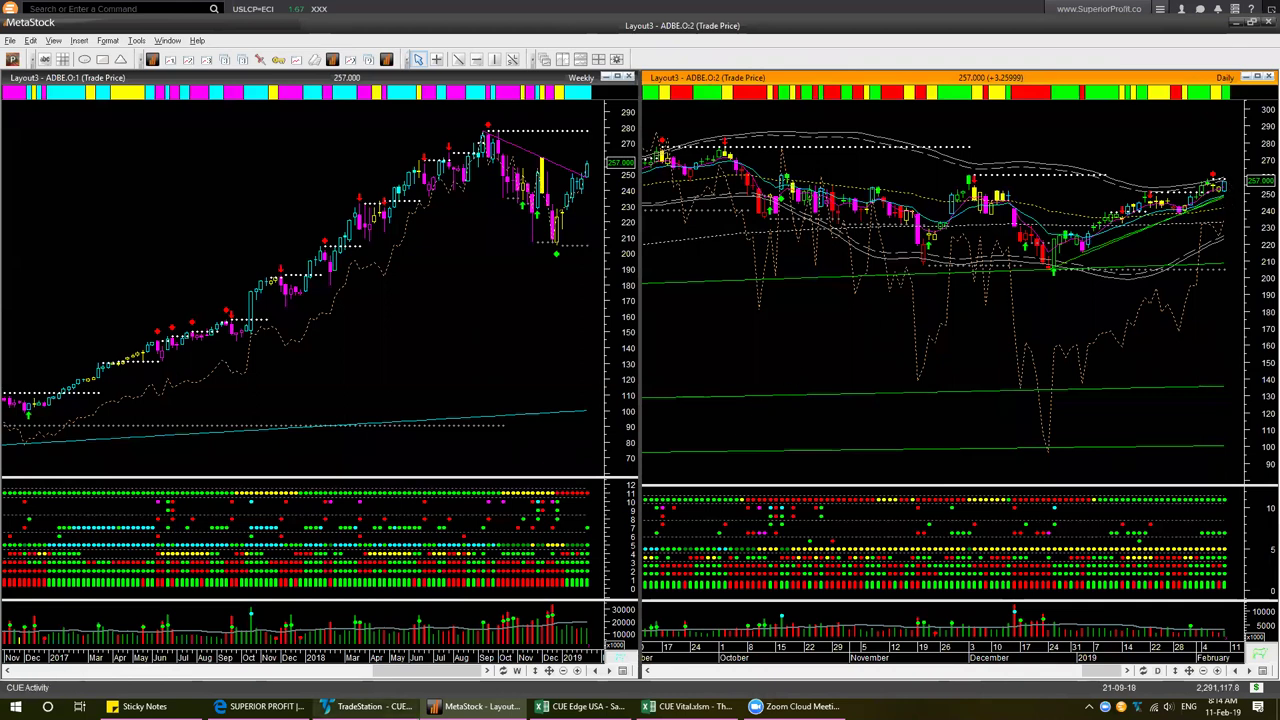
Step: Switch to the TradeStation window showing the ES weekly and daily charts
click(368, 706)
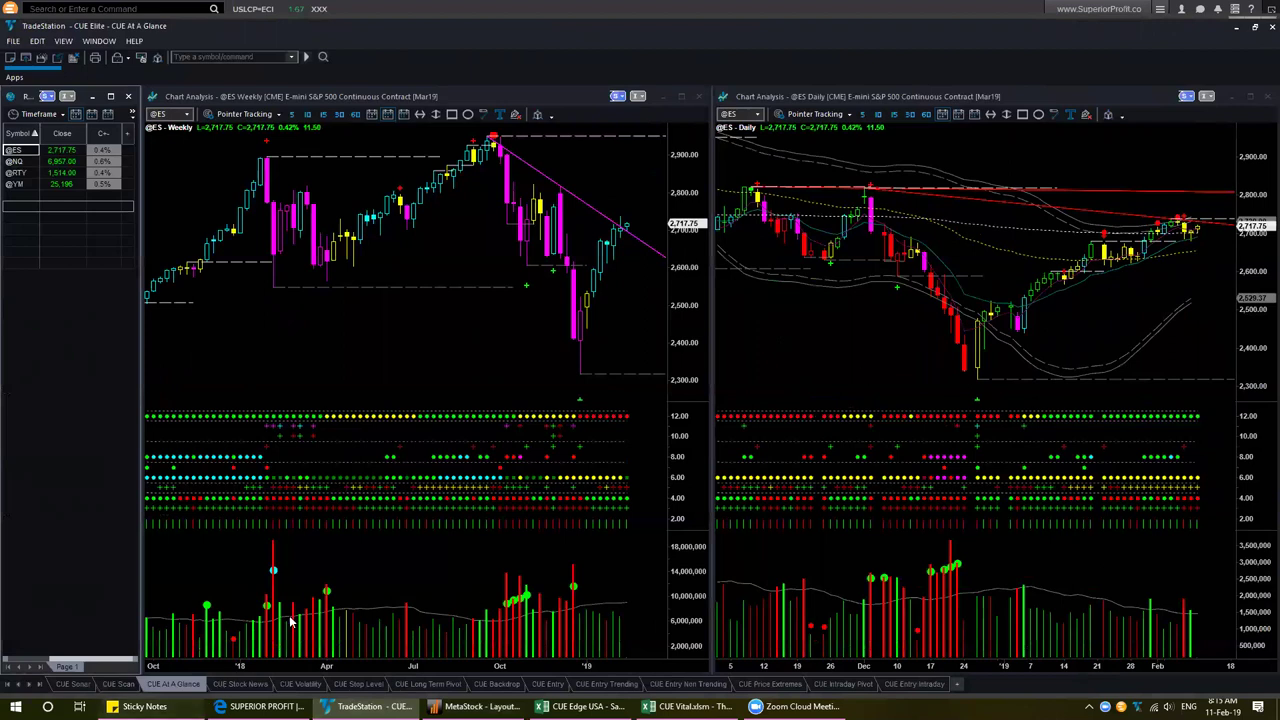
Step: Select the global markets list in the morning meeting sticky note, then return to MetaStock
key(alt+Tab)
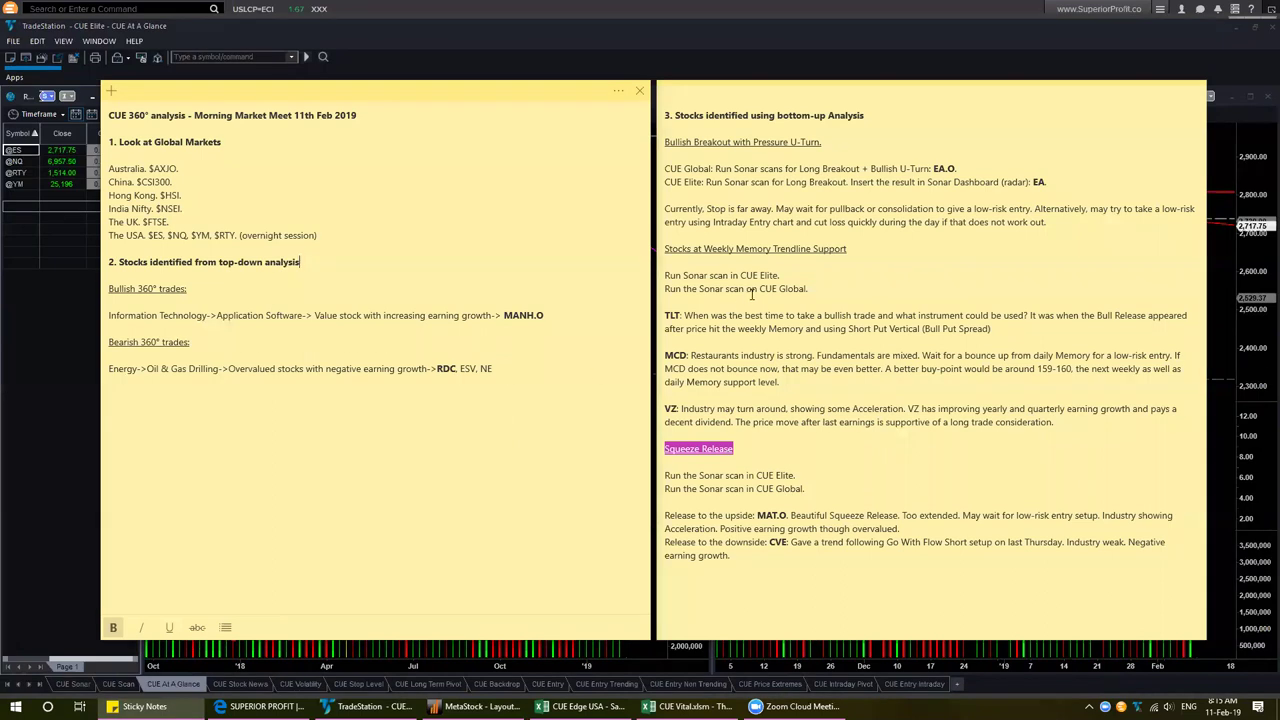
click(752, 196)
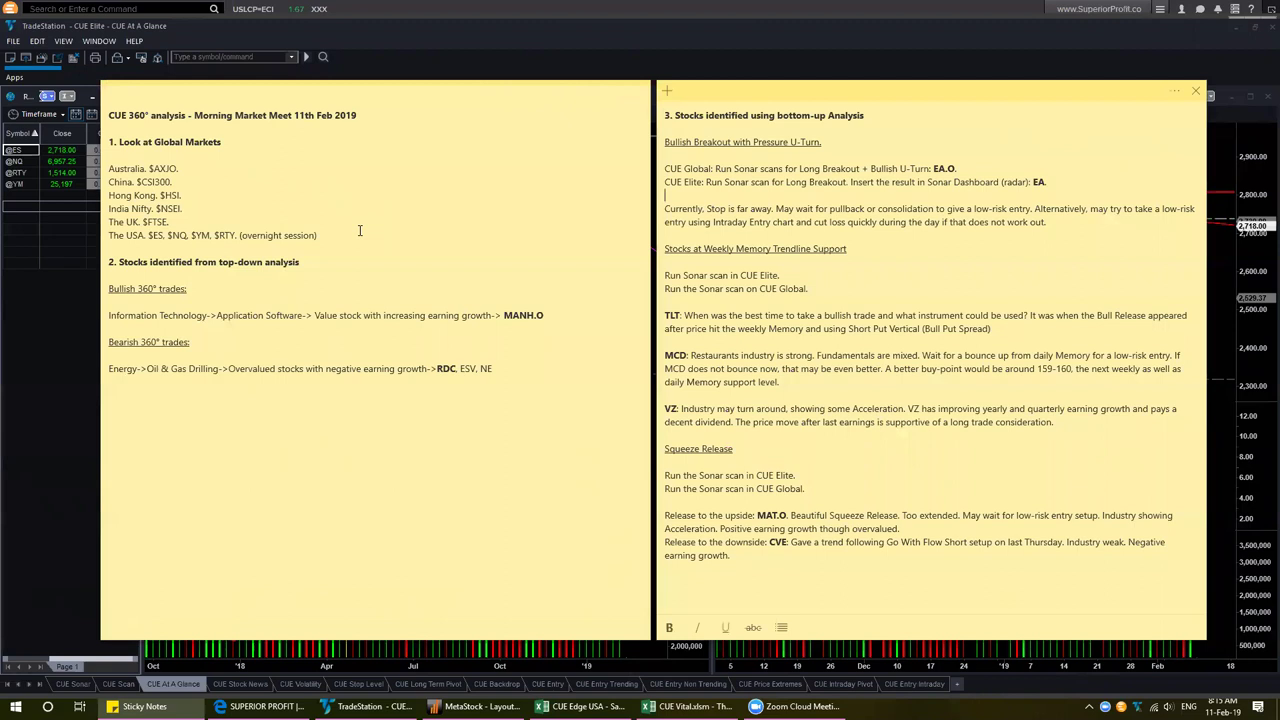
click(360, 230)
key(shift+Home)
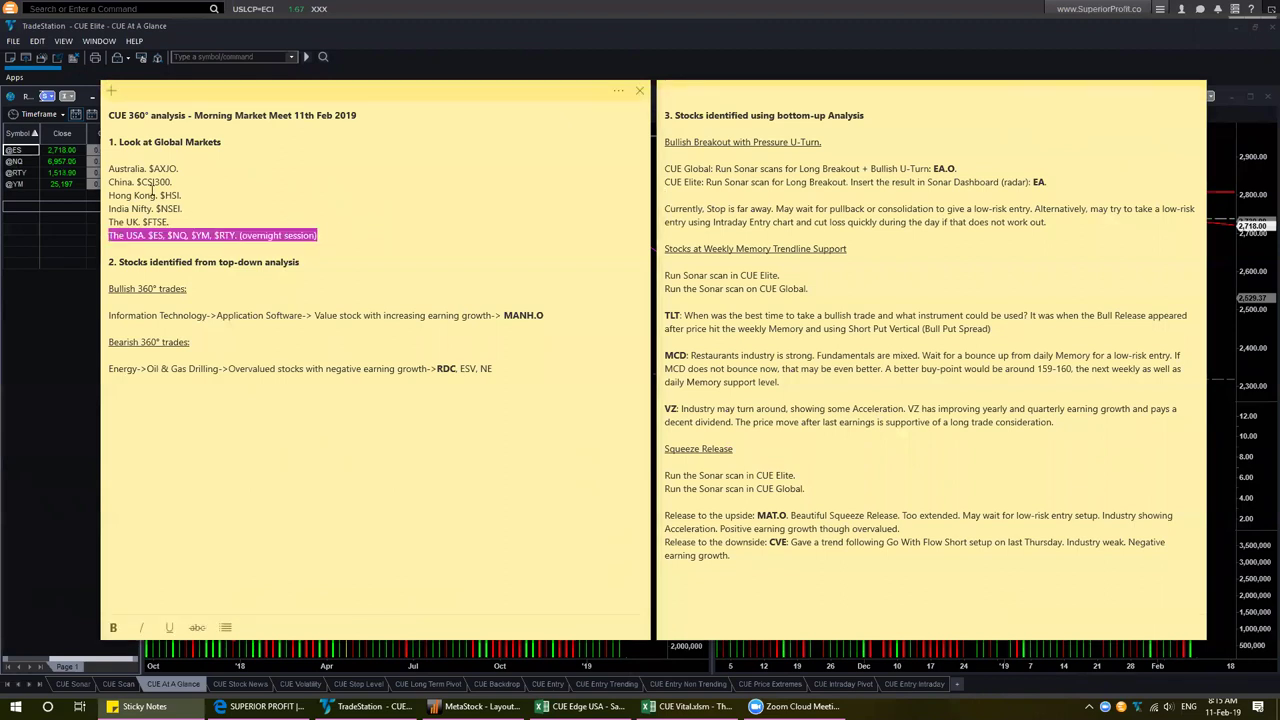
shift+click(107, 157)
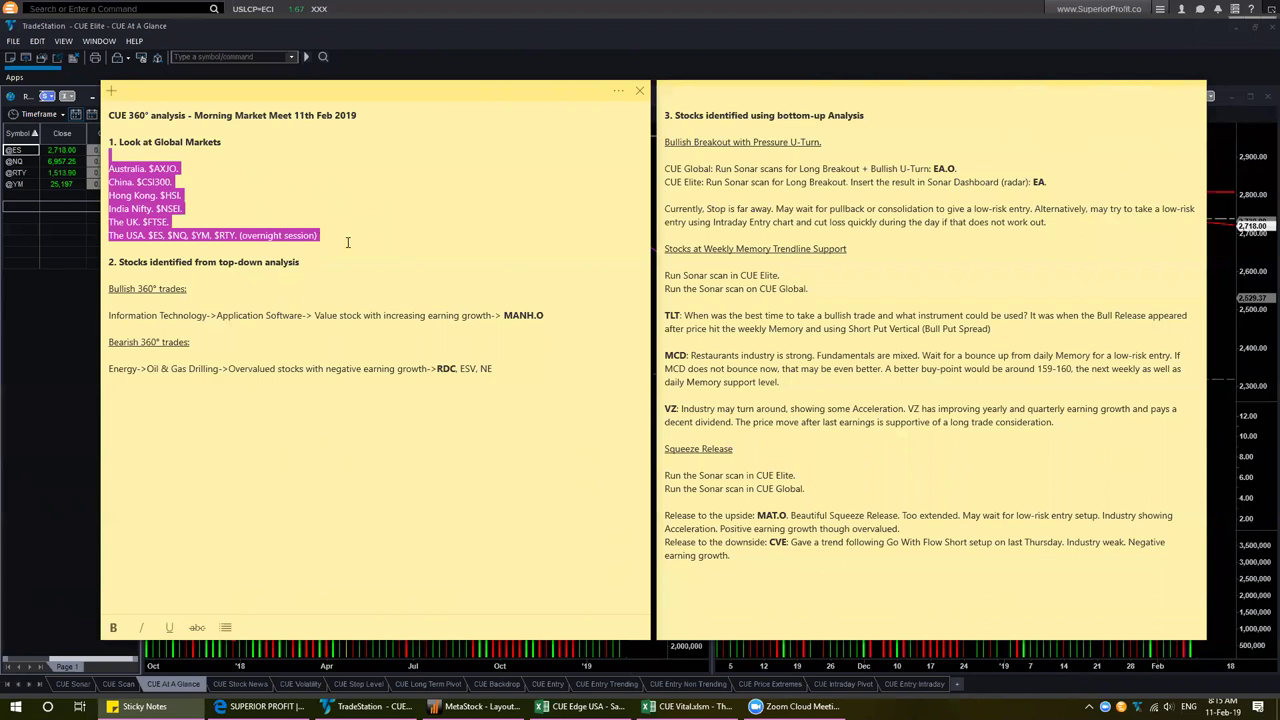
click(480, 706)
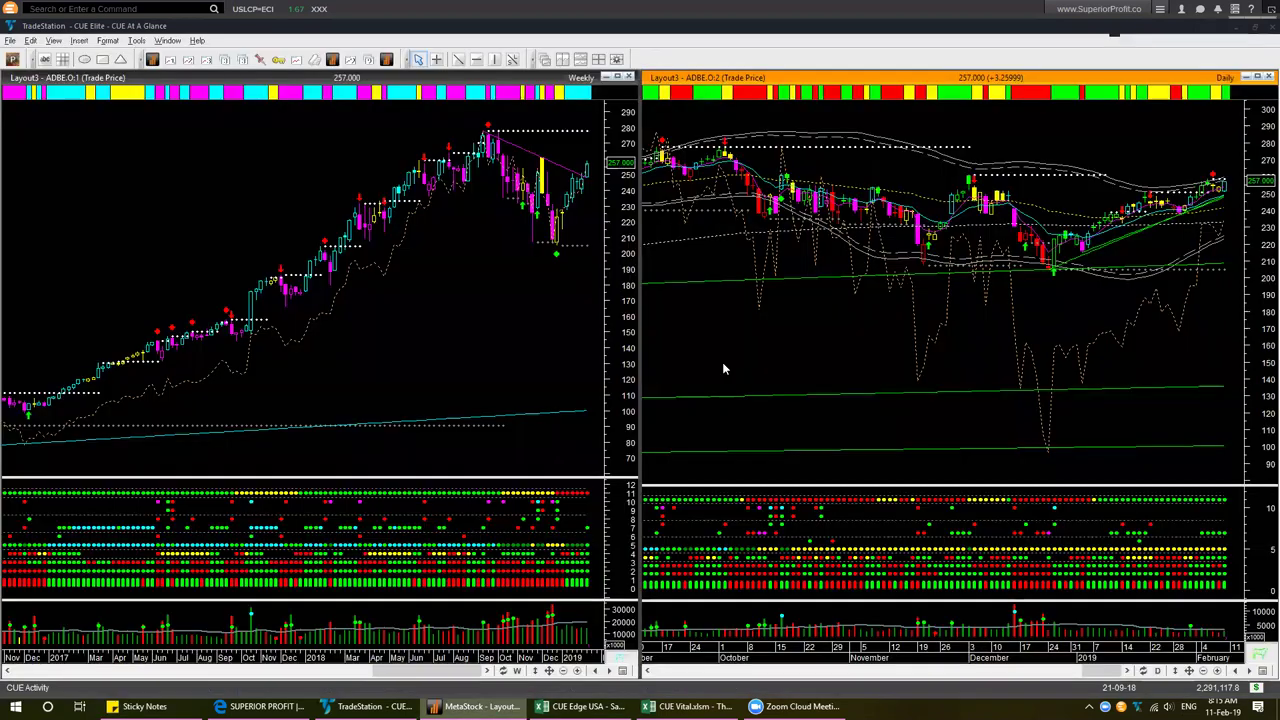
Step: Load .AXJO into both charts and arrow the weekly December low and latest daily high
text(.axjo)
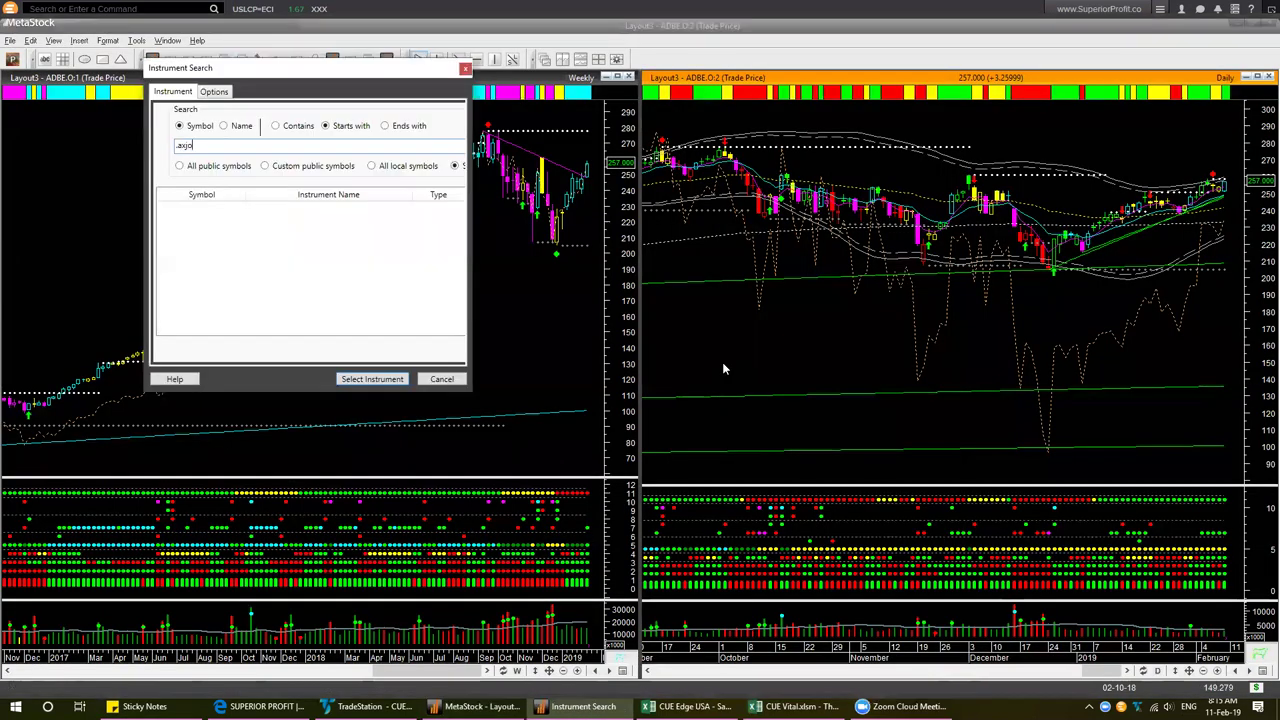
key(Return)
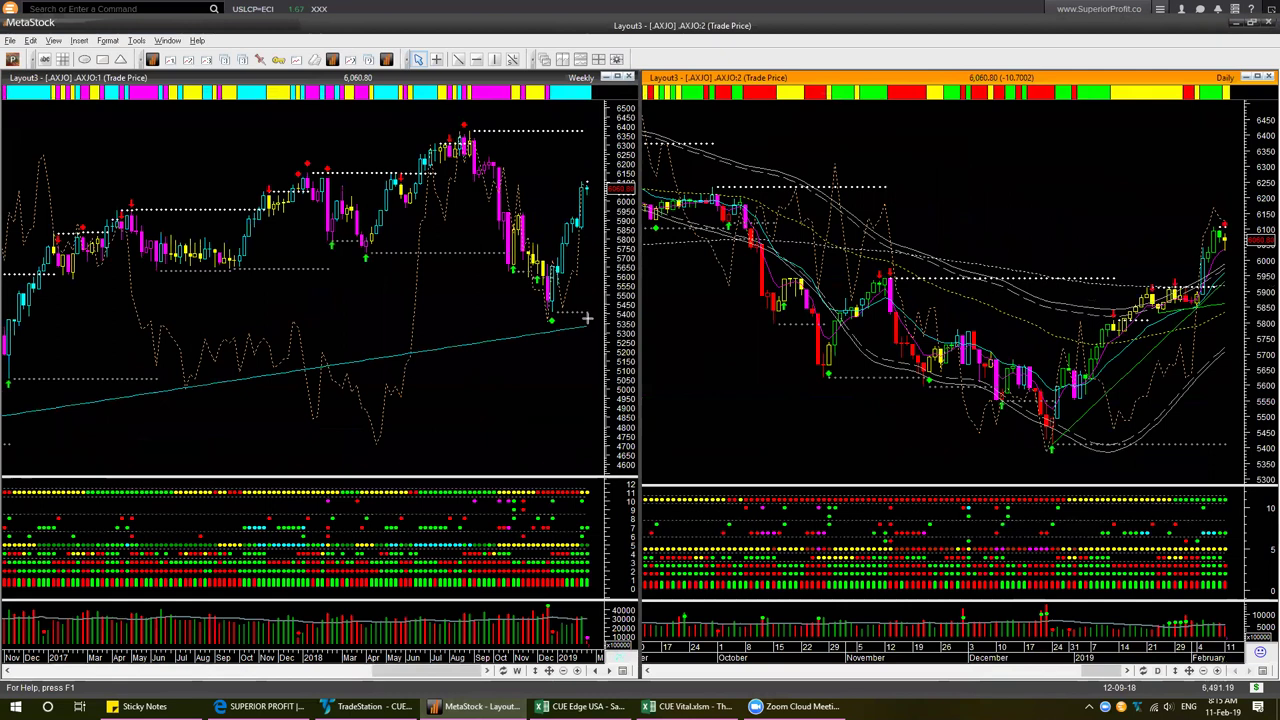
drag(548, 370, 597, 206)
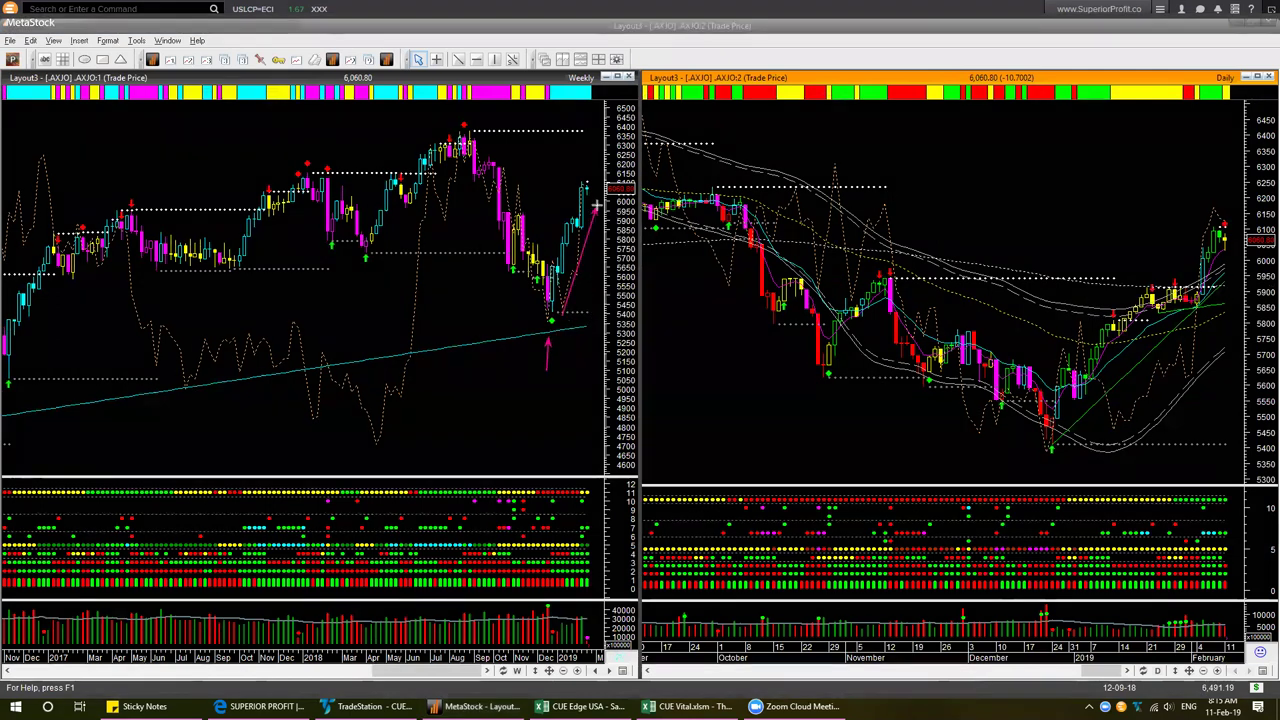
drag(1244, 170, 1226, 213)
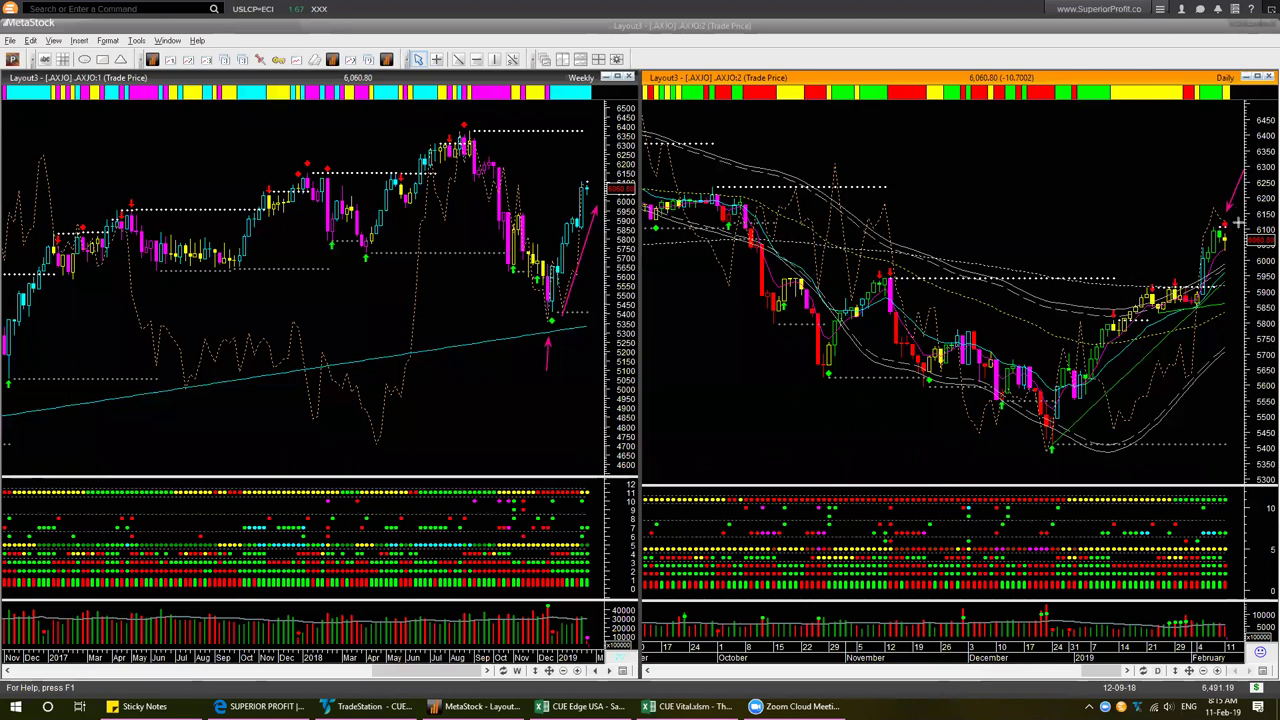
Step: Arrow the recent weekly high and the daily uptrend, then clear all arrow annotations
drag(601, 138, 589, 170)
click(1142, 377)
drag(1177, 339, 1244, 262)
key(e)
click(906, 168)
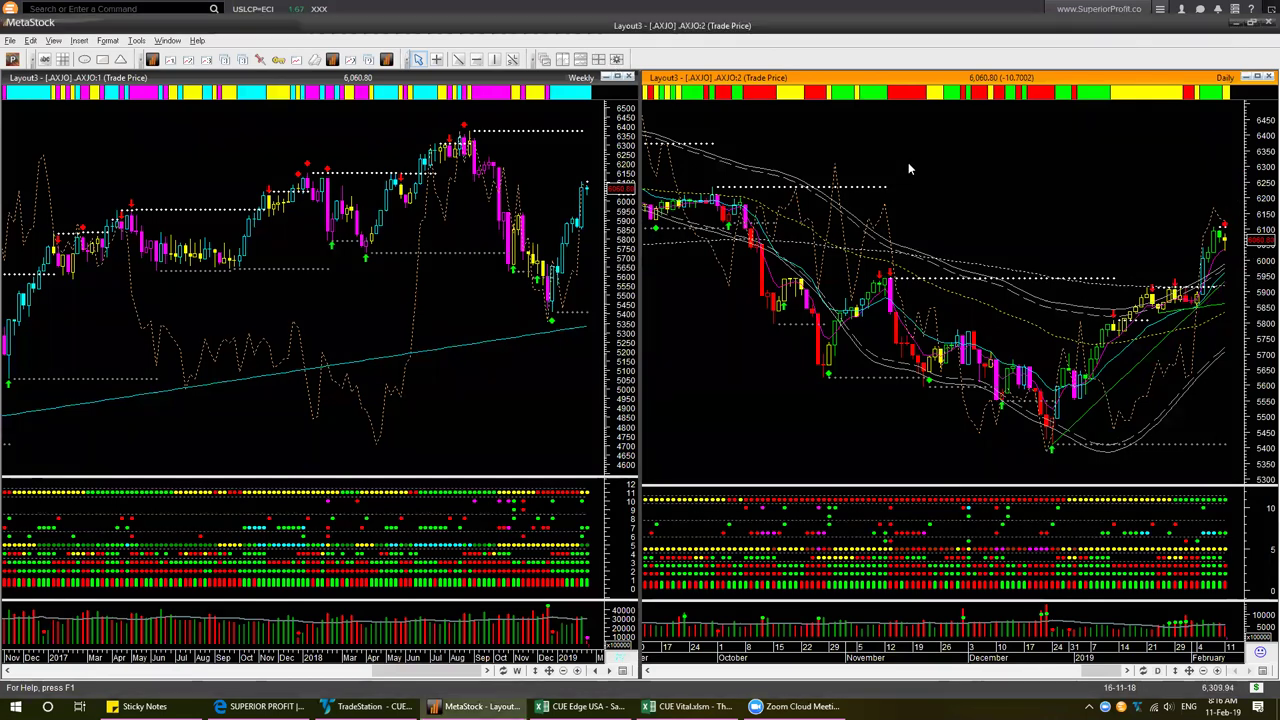
Step: Load .HSI into both charts and draw pink trend lines along the rising weekly support
text(.hsi)
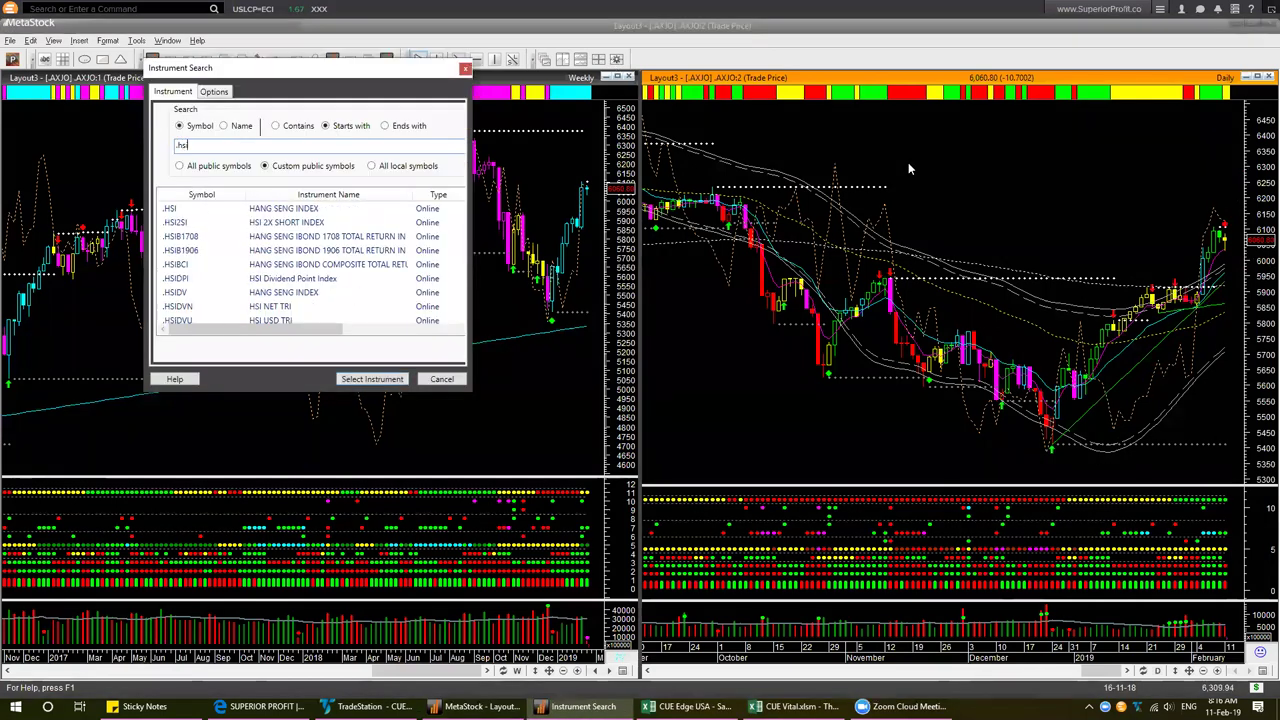
key(Return)
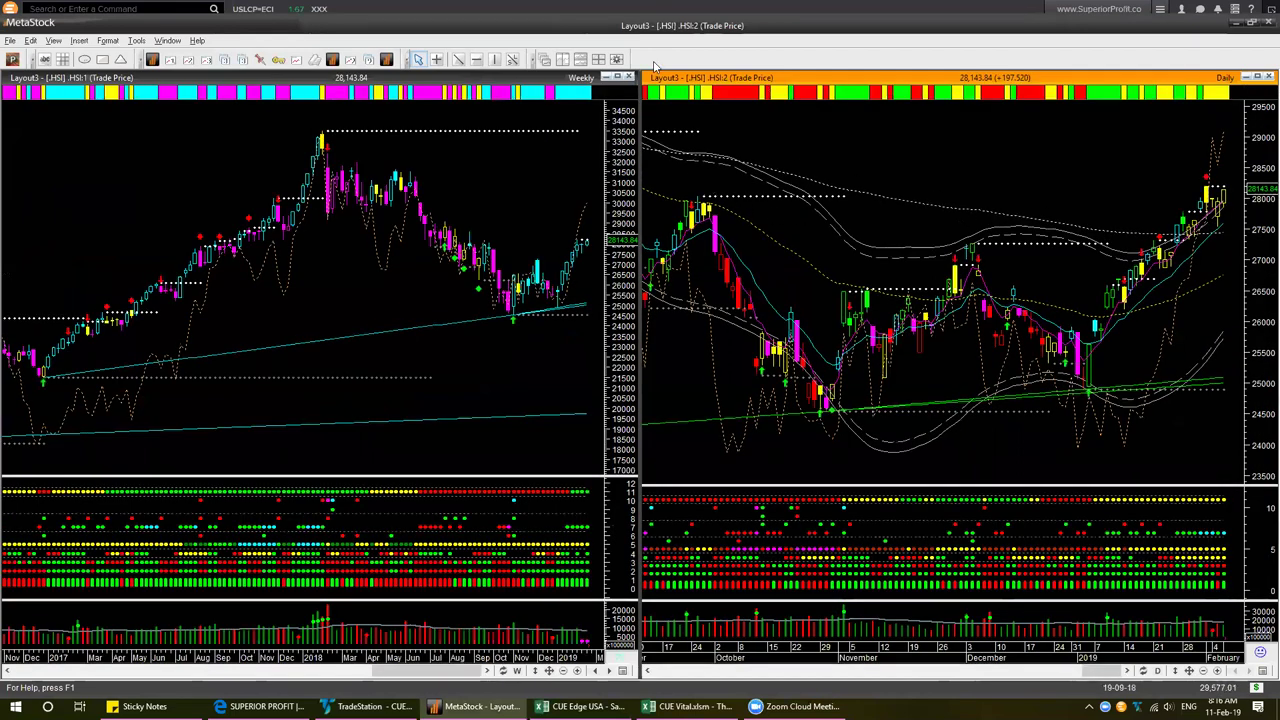
drag(563, 304, 597, 243)
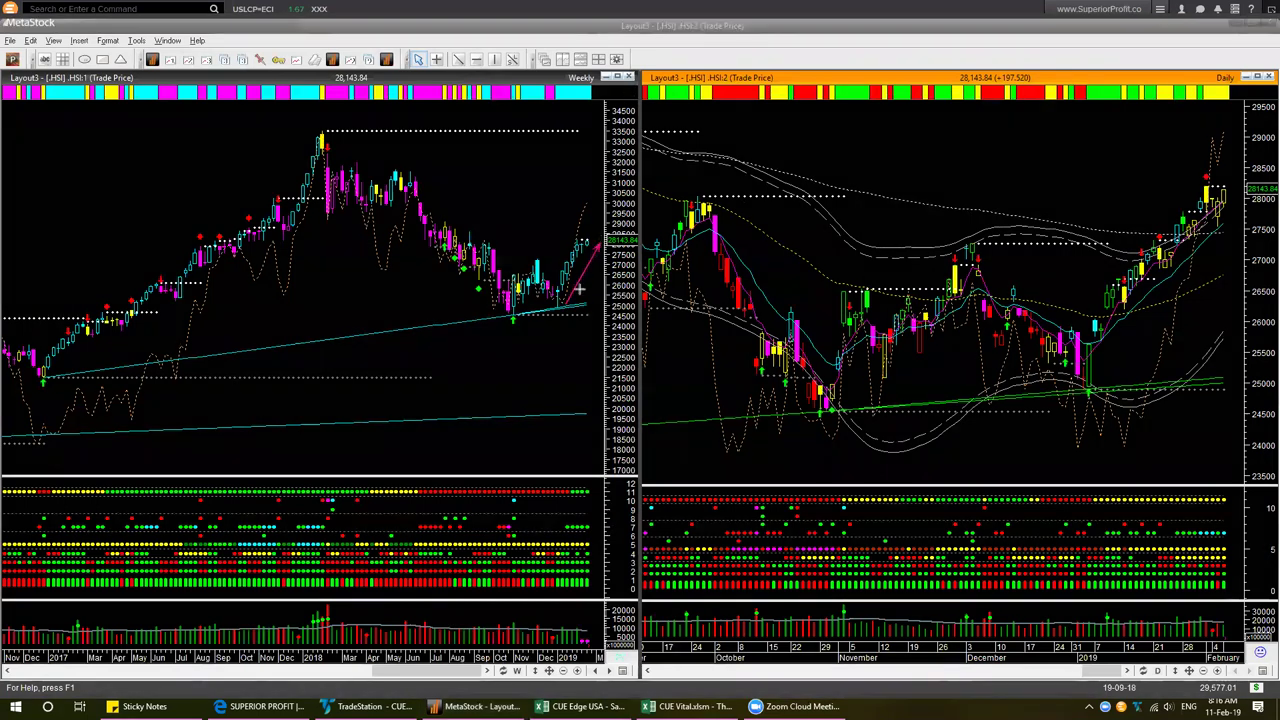
drag(522, 348, 552, 316)
mouse_move(370, 338)
mouse_down()
mouse_move(546, 313)
mouse_move(575, 328)
mouse_move(562, 316)
mouse_up()
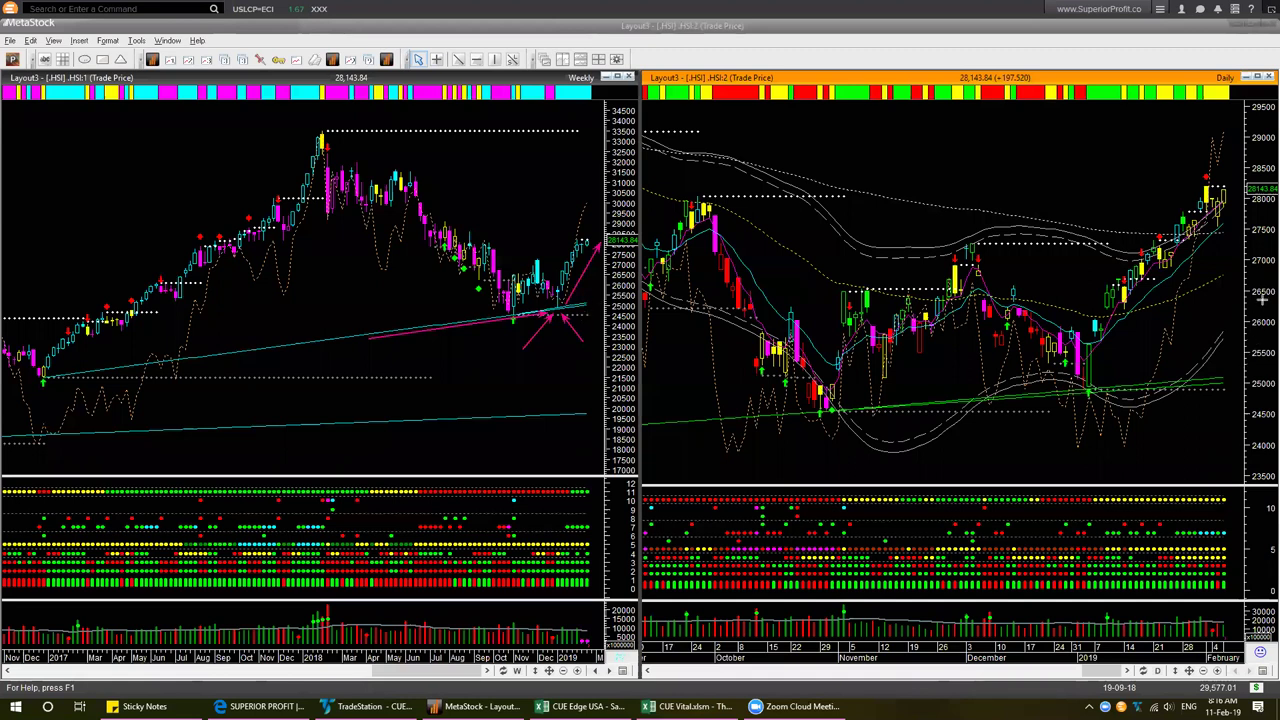
Step: Add pink arrows on the daily uptrend, latest candles and indicator dots, then clear them
drag(1136, 355, 1240, 226)
drag(1243, 148, 1218, 192)
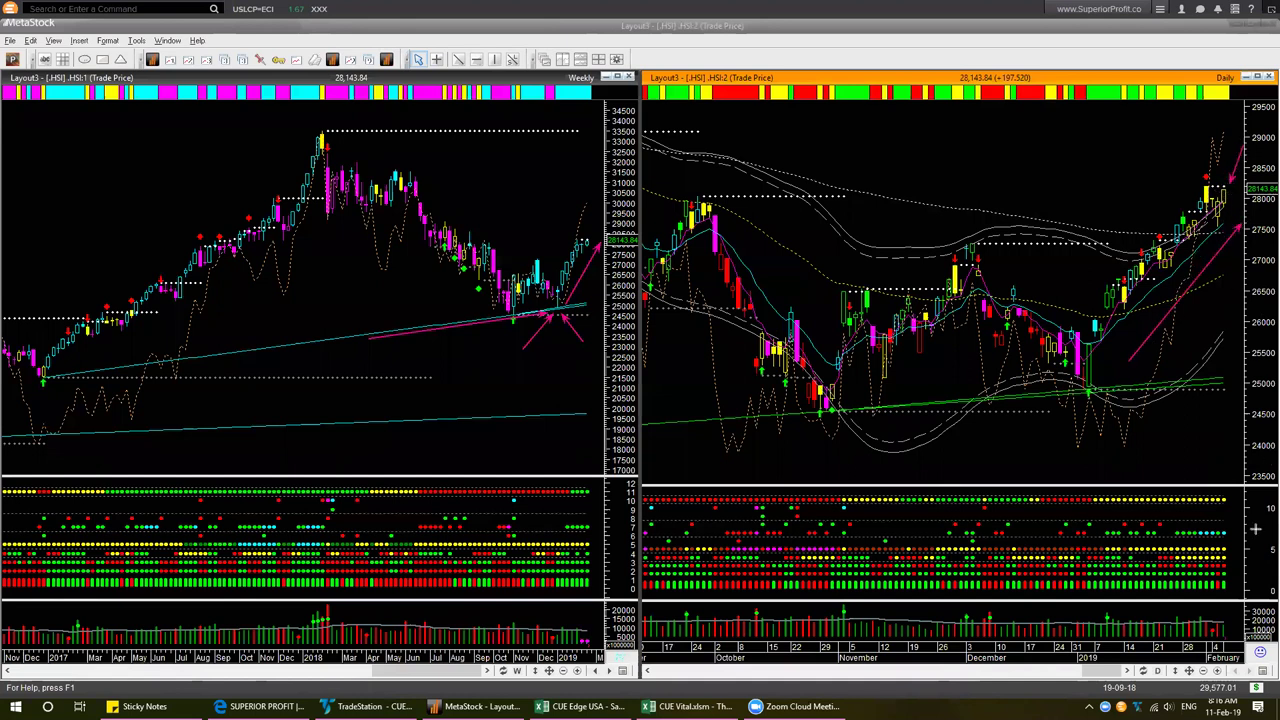
drag(1241, 513, 1226, 527)
key(Escape)
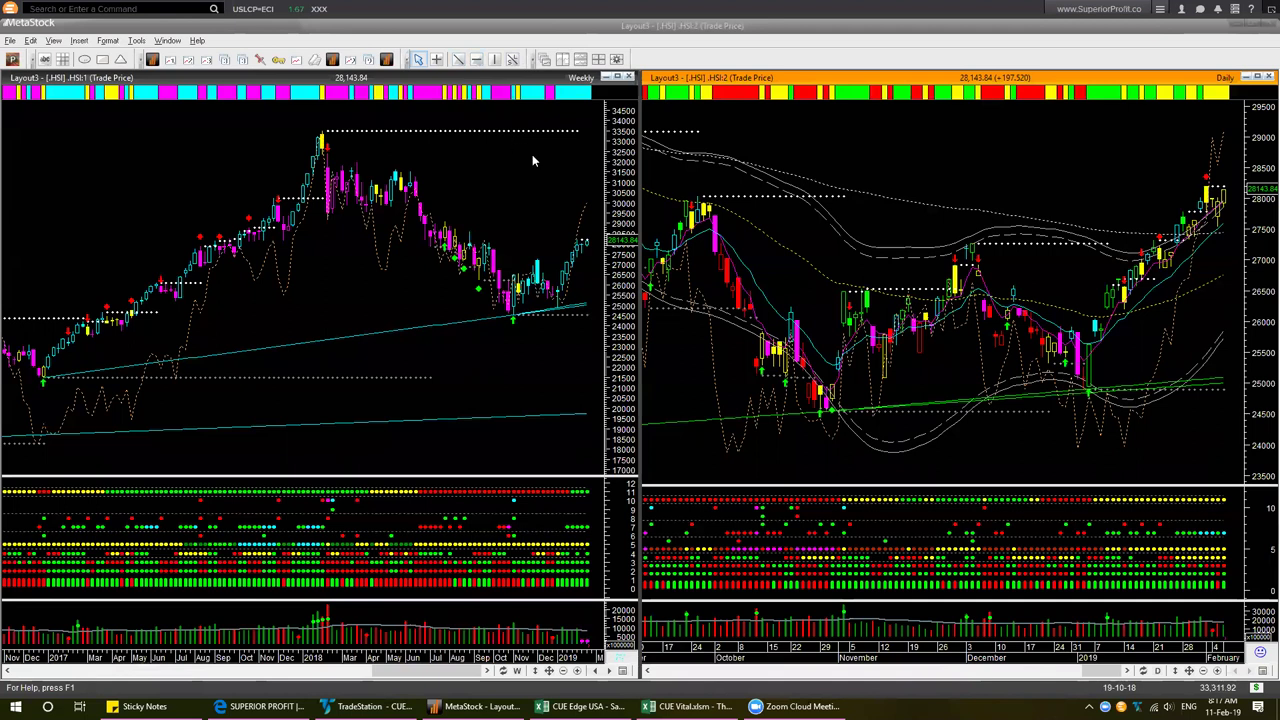
click(886, 127)
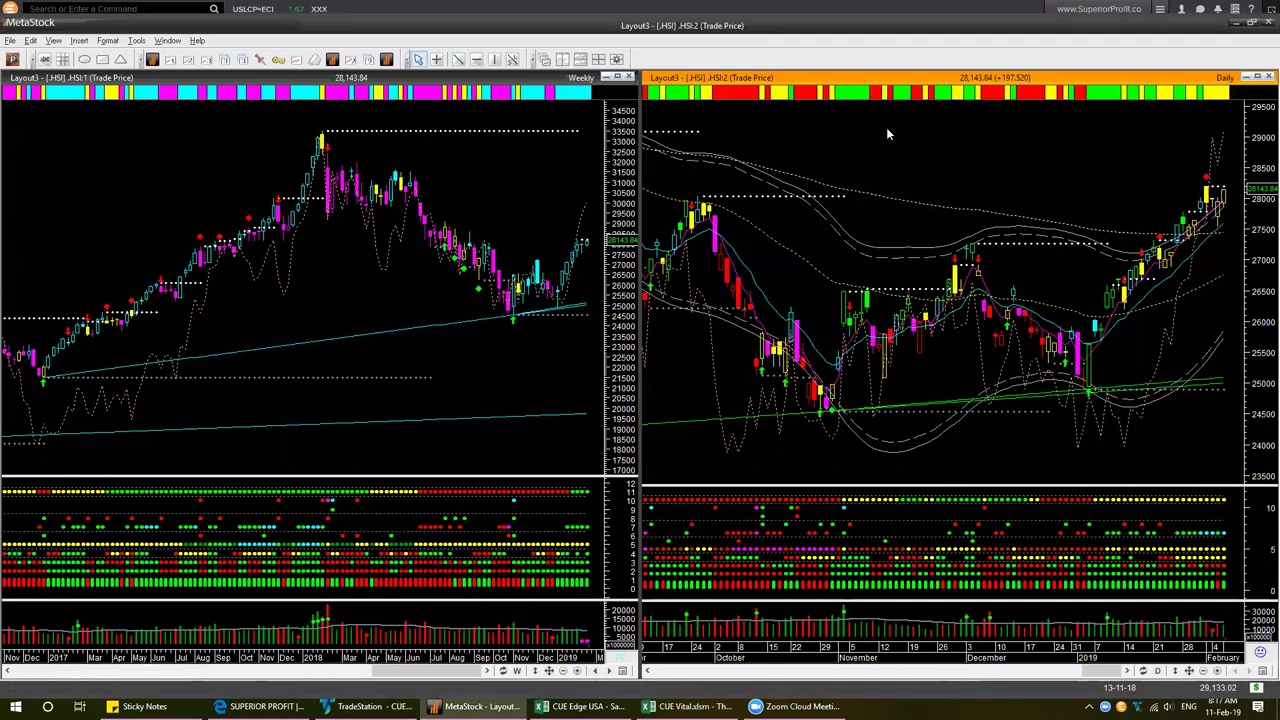
Step: Load .CSI300 into both the weekly and daily charts, correcting the mistyped symbol
text(.csh)
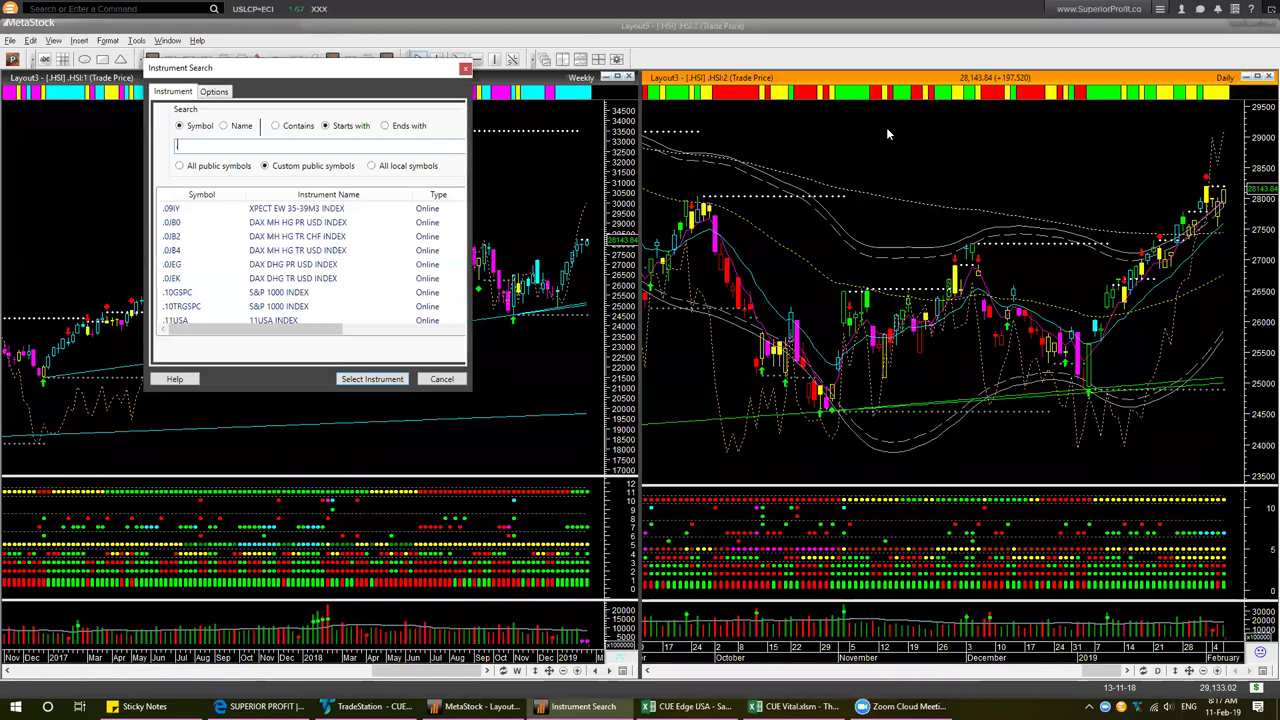
key(BackSpace)
key(BackSpace)
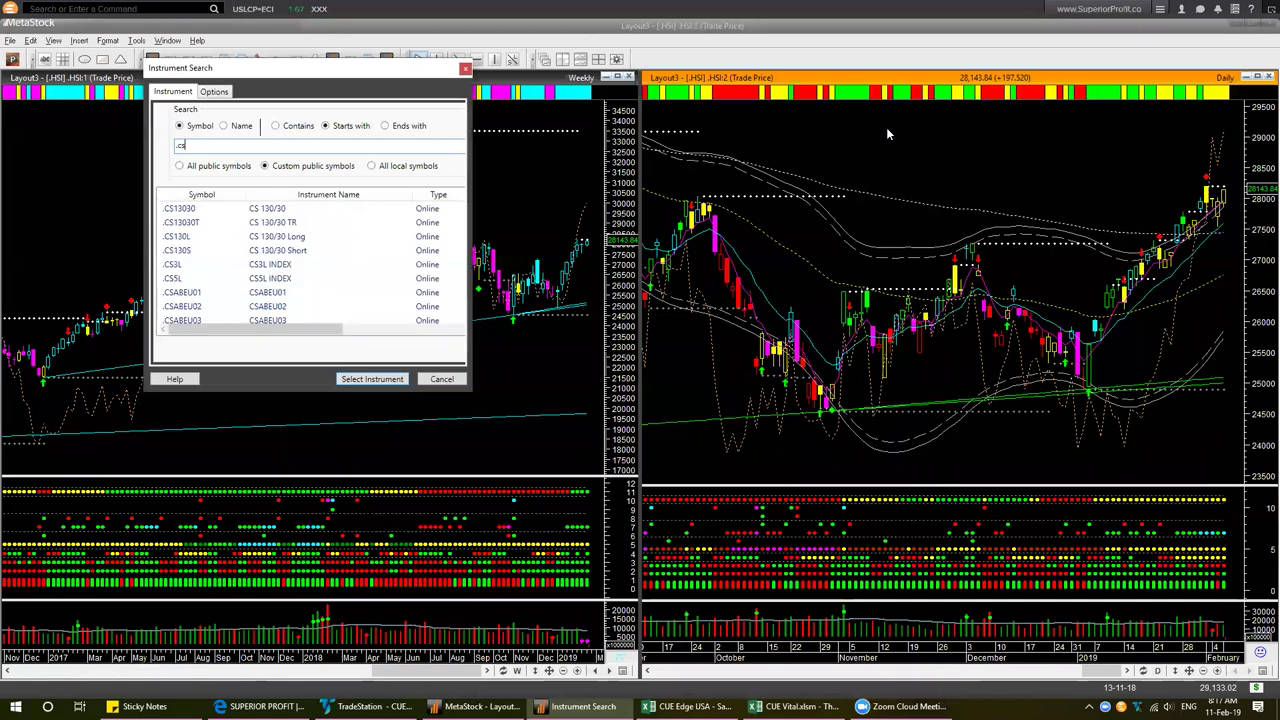
text(i300)
key(Return)
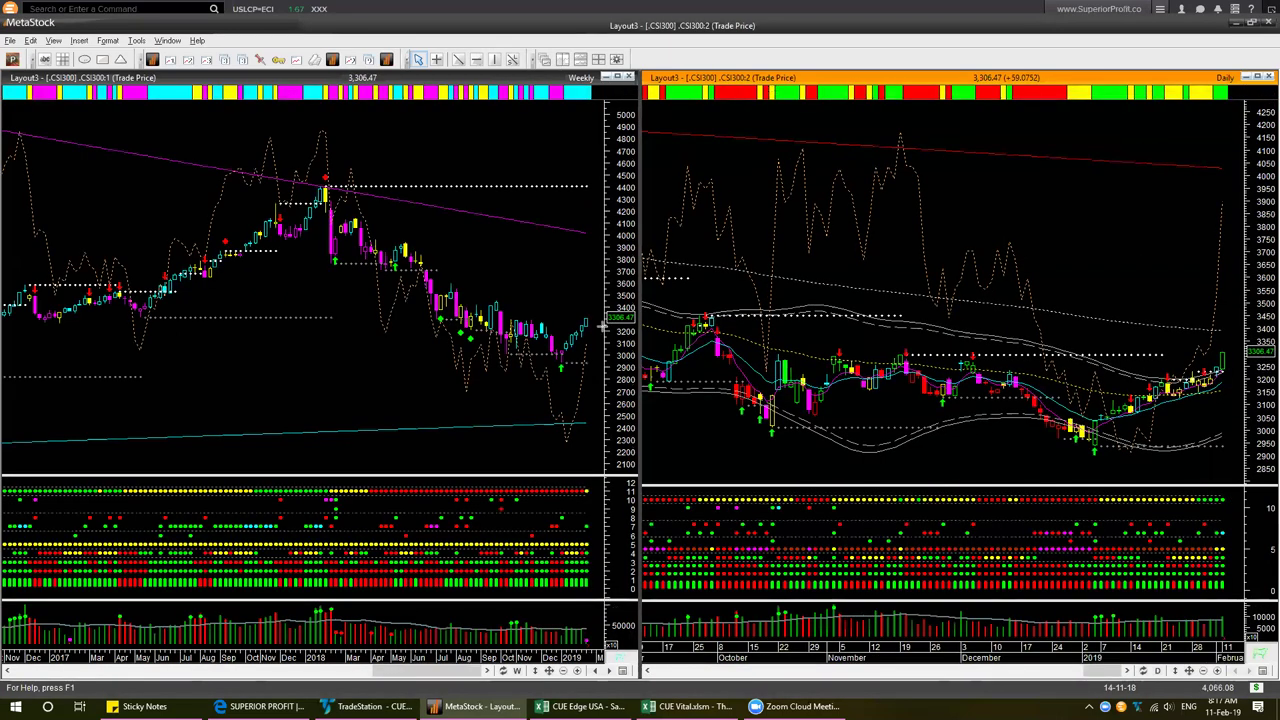
Step: Add pink arrows at the latest weekly bars, daily rise, latest daily candle and indicator dots
drag(564, 358, 599, 327)
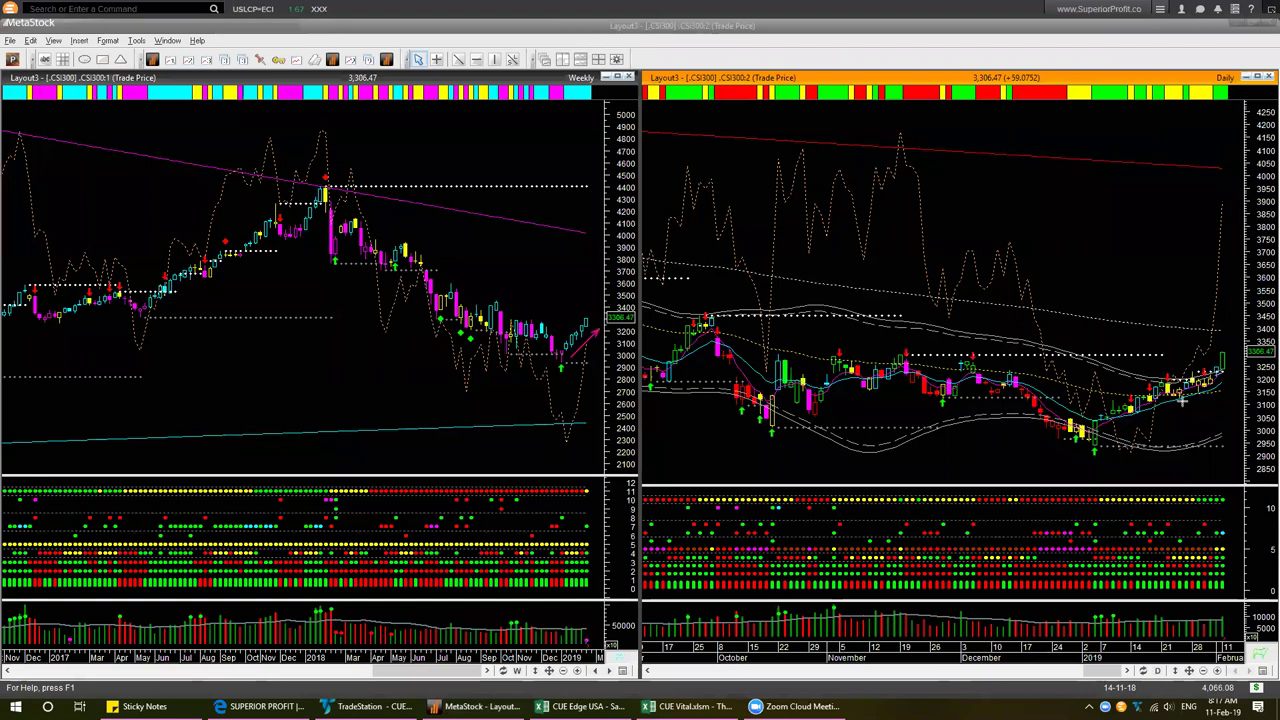
drag(1183, 401, 1250, 392)
drag(1255, 313, 1231, 345)
drag(1243, 485, 1222, 525)
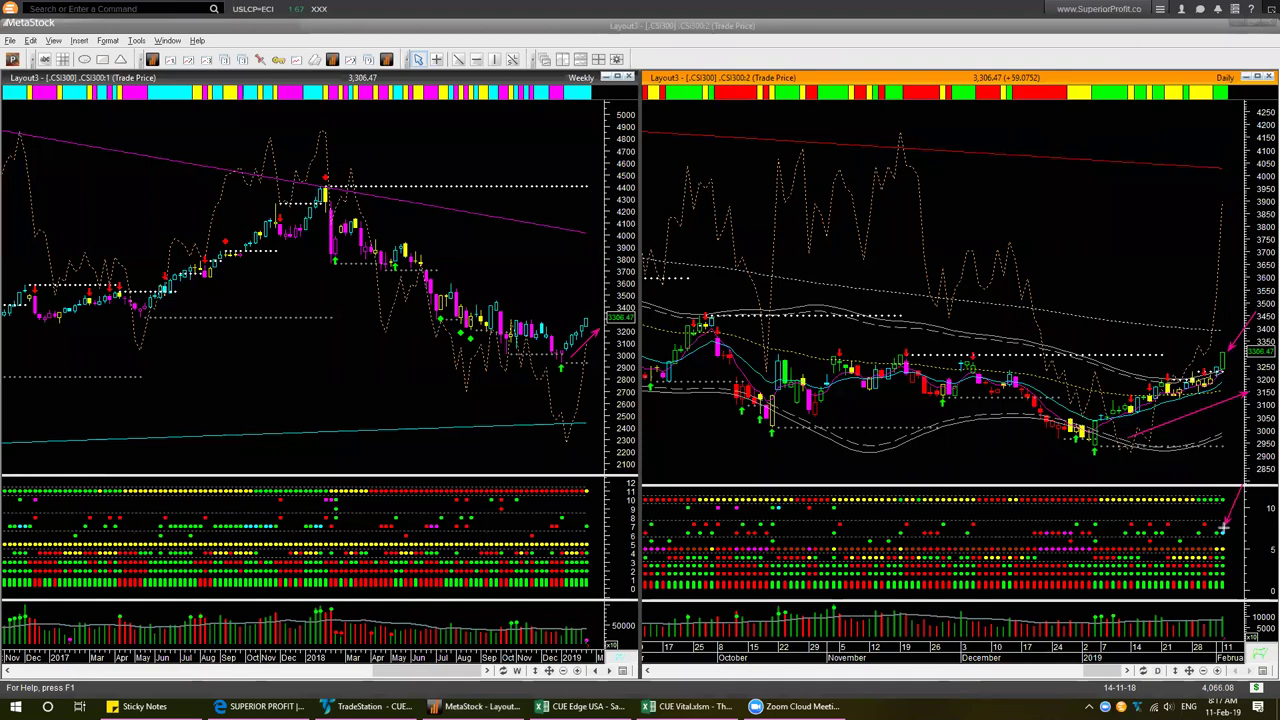